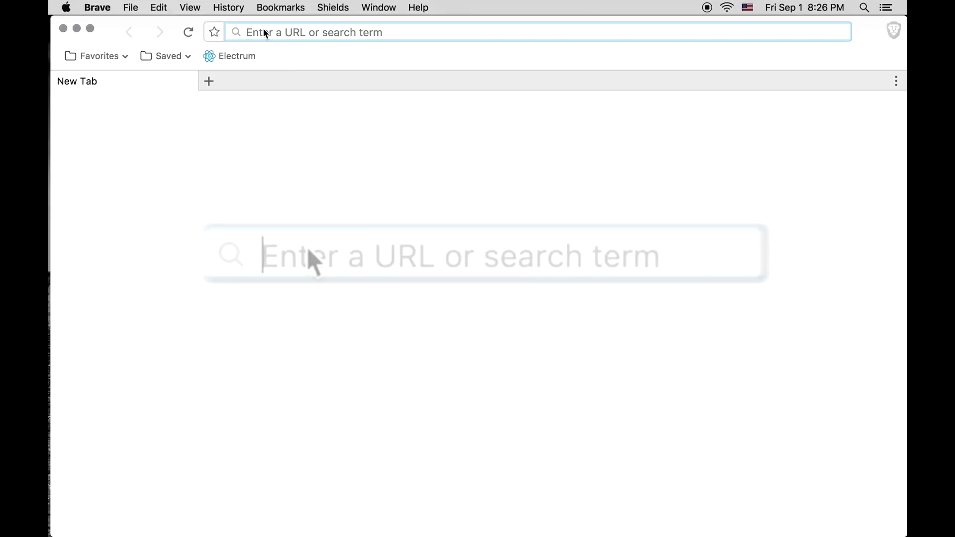
pyautogui.write('electrum.org')
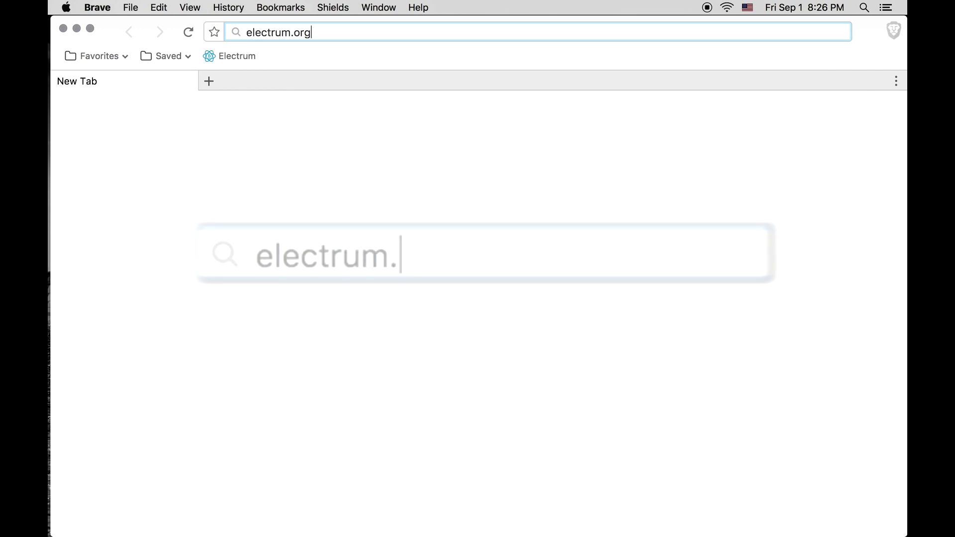
# Step: Download the Electrum Mac executable from electrum.org into Downloads
pyautogui.press('Return')
pyautogui.click(603, 144)
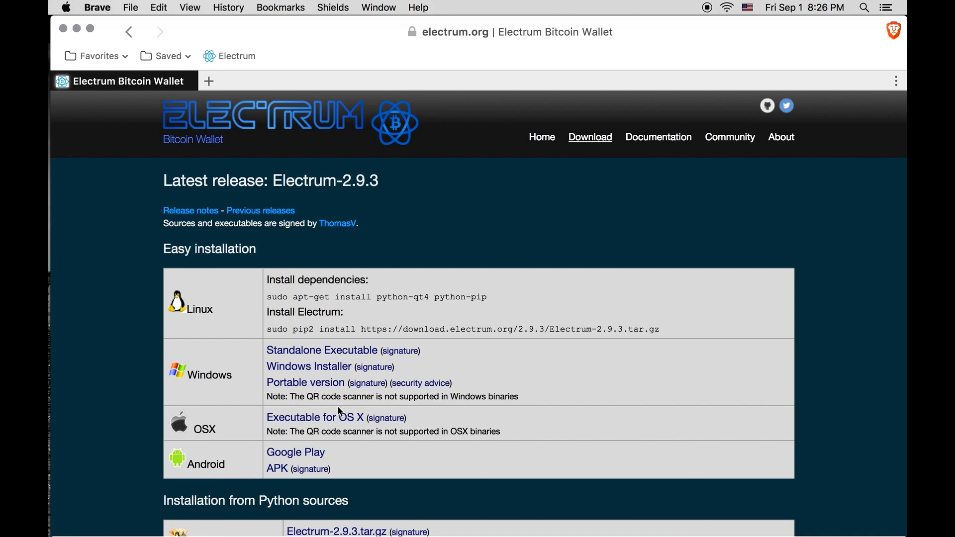
pyautogui.click(317, 420)
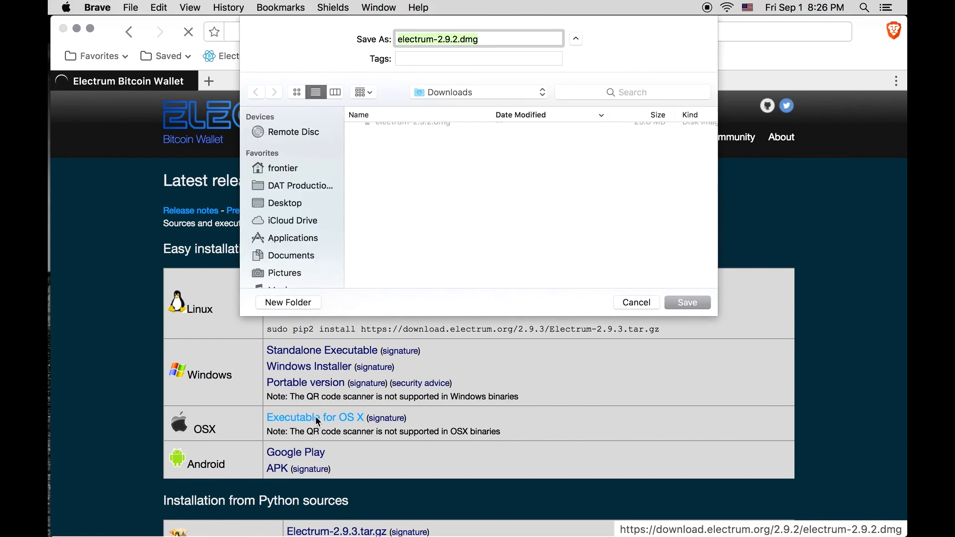
pyautogui.click(688, 302)
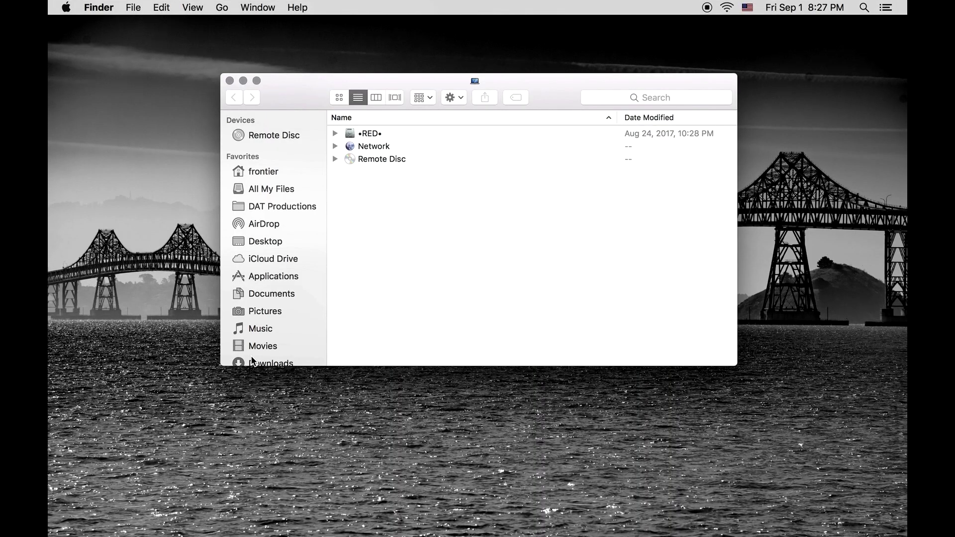
# Step: Open the downloaded Electrum disk image from Downloads and save the Windows installer too
pyautogui.click(251, 358)
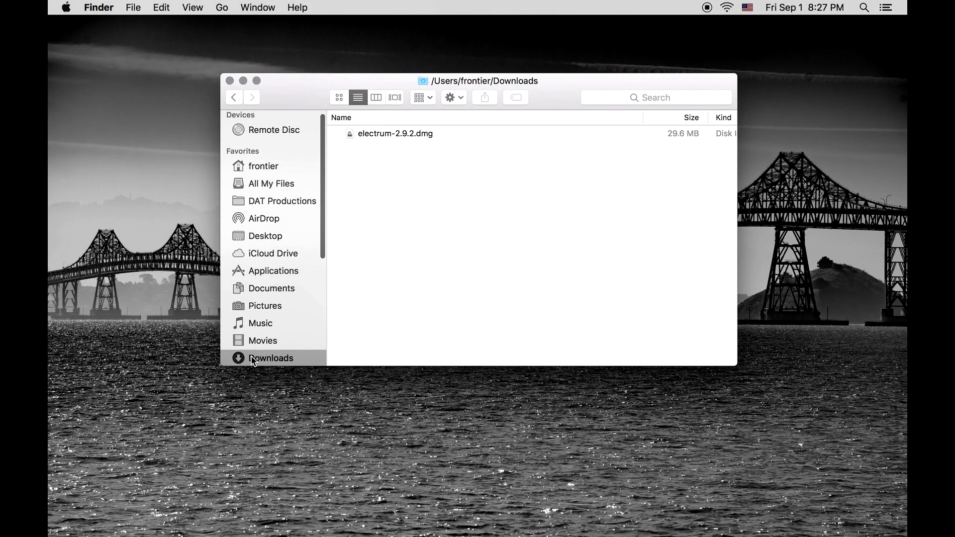
pyautogui.doubleClick(390, 131)
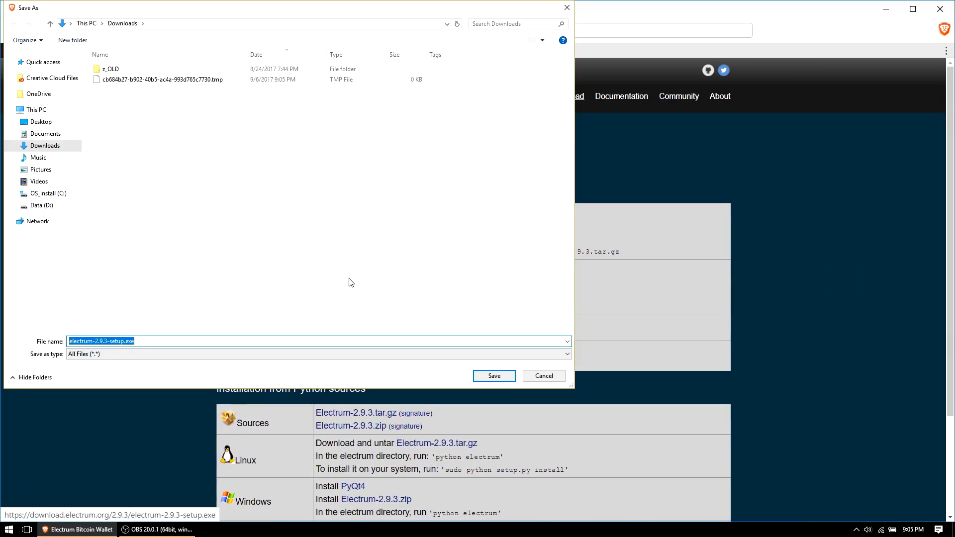
pyautogui.click(492, 375)
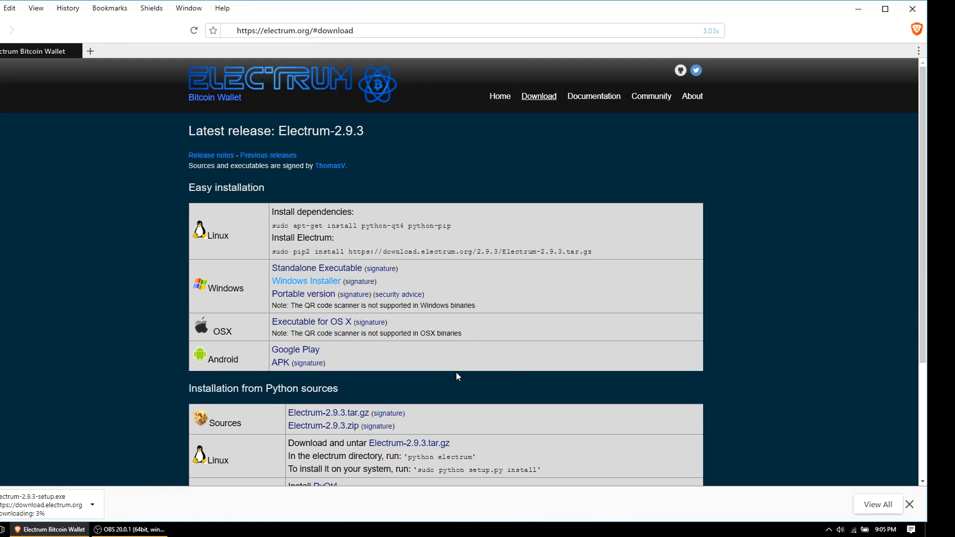
pyautogui.write('DAT_Wallet')
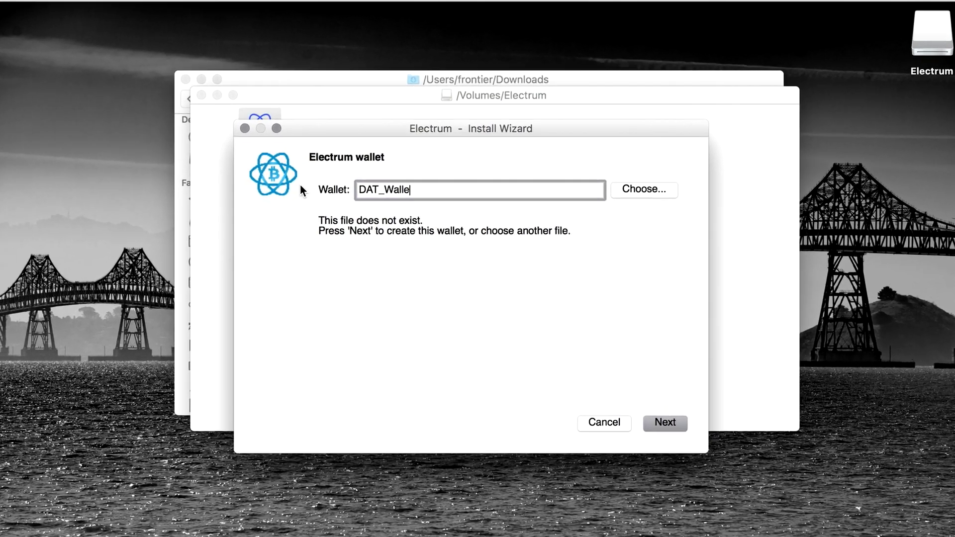
# Step: Create DAT_Wallet with the default type and a new seed, copying the generated seed phrase
pyautogui.click(684, 438)
pyautogui.click(684, 436)
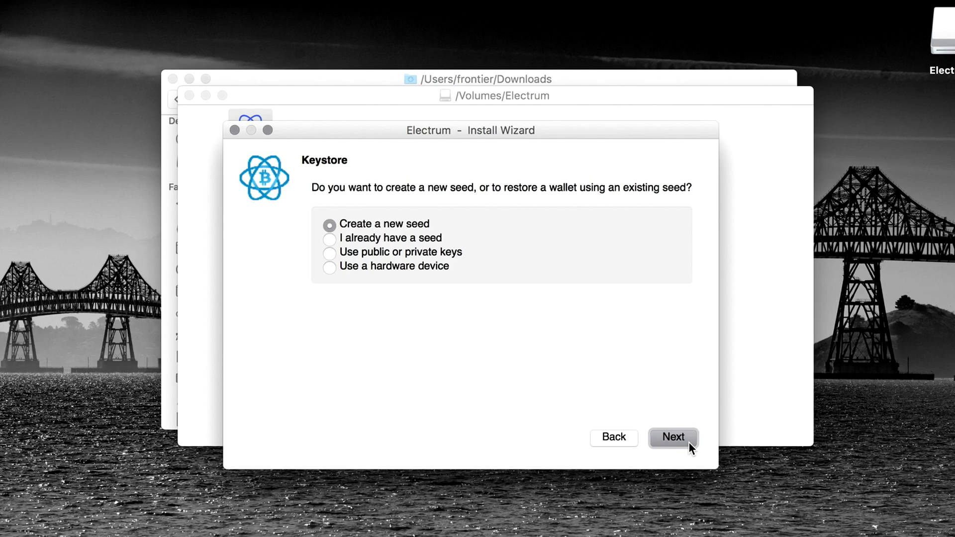
pyautogui.click(689, 442)
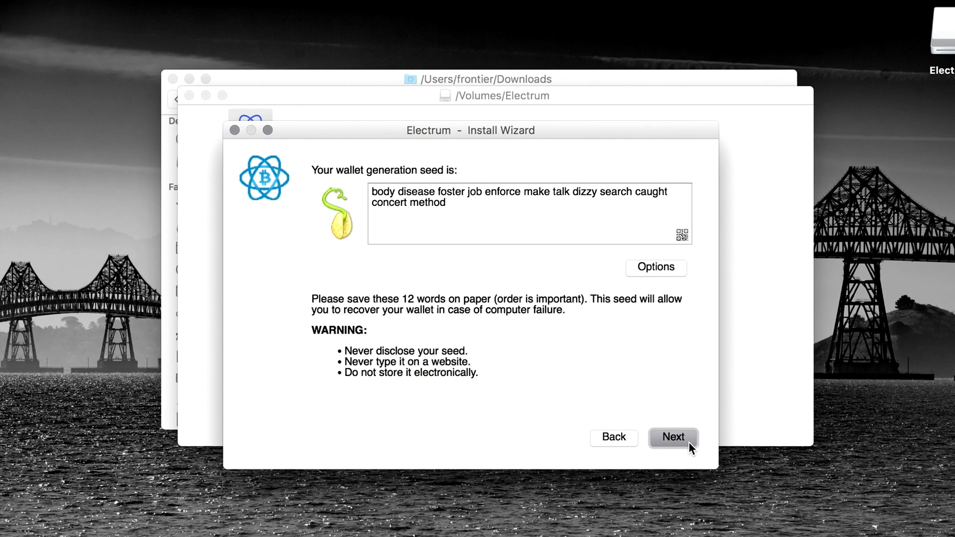
pyautogui.moveTo(486, 235); pyautogui.dragTo(379, 174)
pyautogui.press('super+c')
pyautogui.press('super+space')
pyautogui.write('tex')
pyautogui.press('Return')
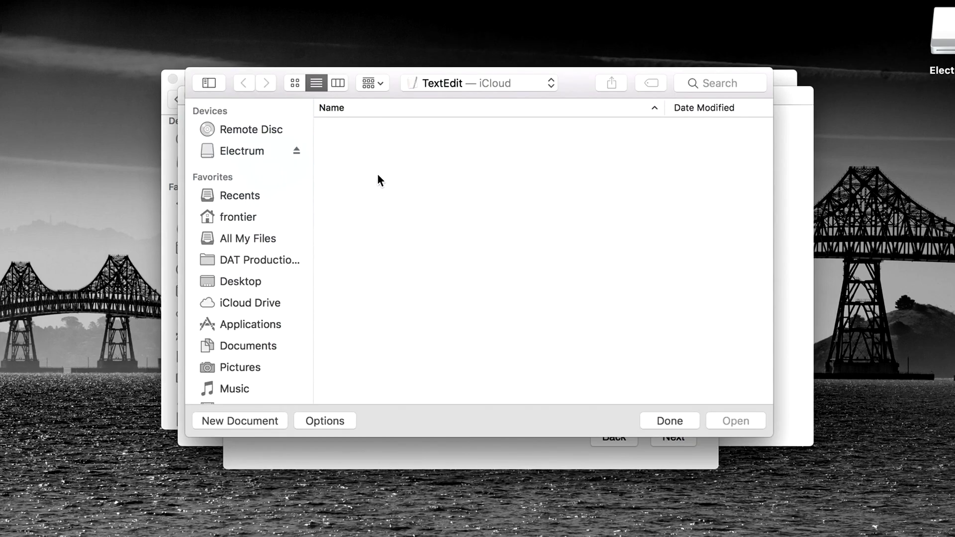
# Step: Paste the seed into a new TextEdit document saved as Electrum Passphrase
pyautogui.click(247, 438)
pyautogui.press('super+v')
pyautogui.press('super+s')
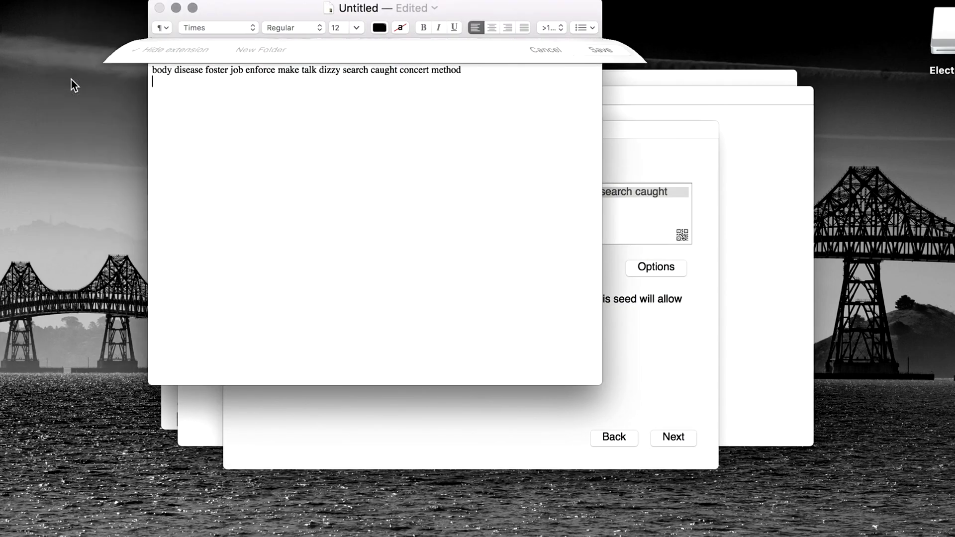
pyautogui.write('Electrum Passphrase')
pyautogui.press('Return')
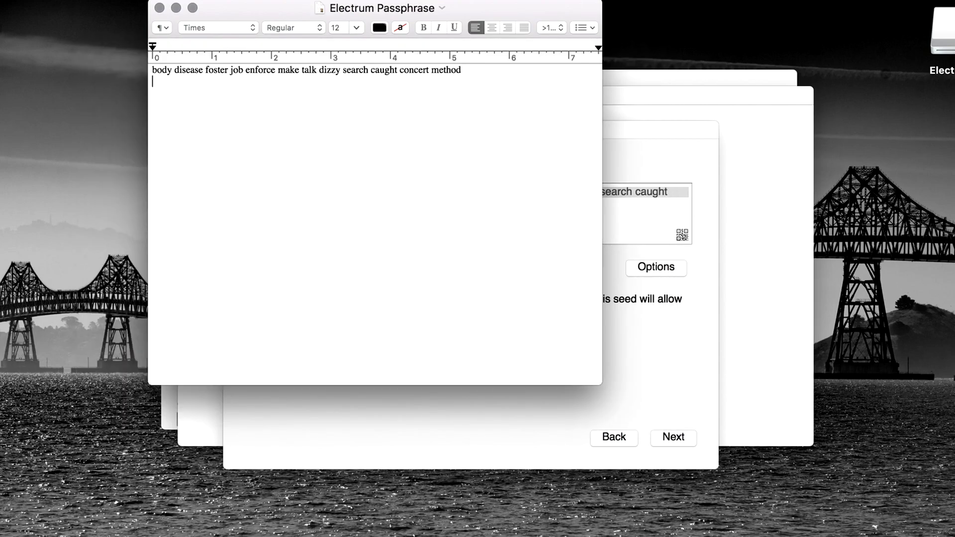
pyautogui.click(160, 8)
# Step: Confirm the seed by pasting it, set and confirm an encryption password, and open DAT_Wallet
pyautogui.click(675, 437)
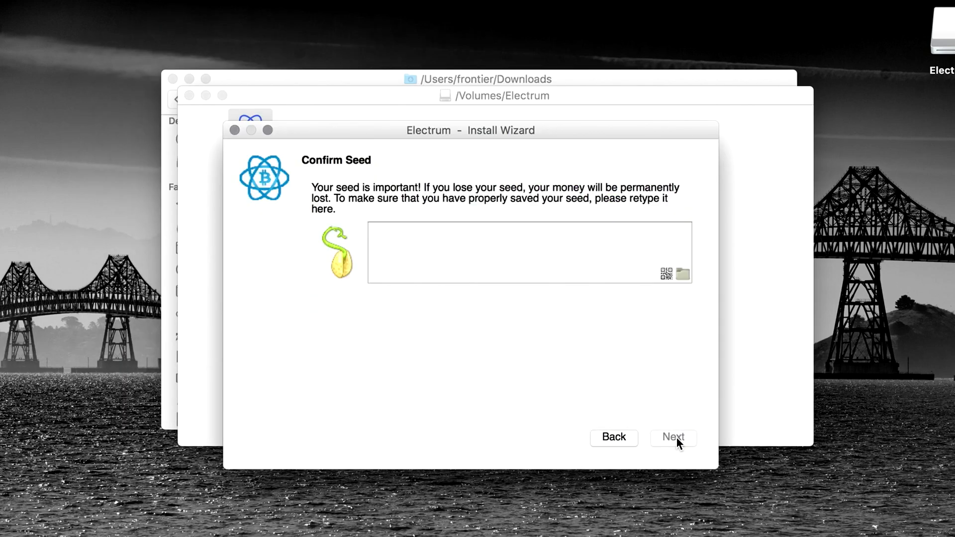
pyautogui.press('super+v')
pyautogui.click(672, 436)
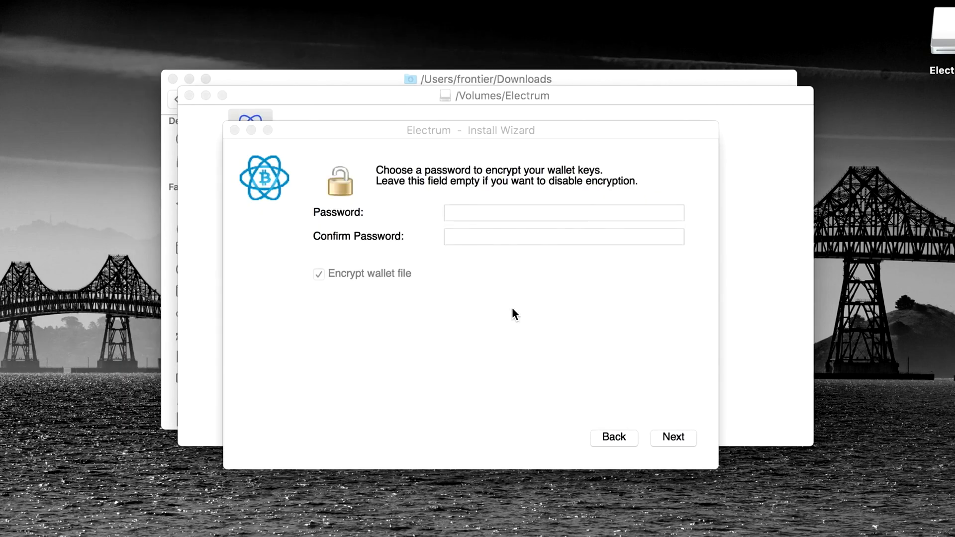
pyautogui.click(455, 216)
pyautogui.write('••••••••••')
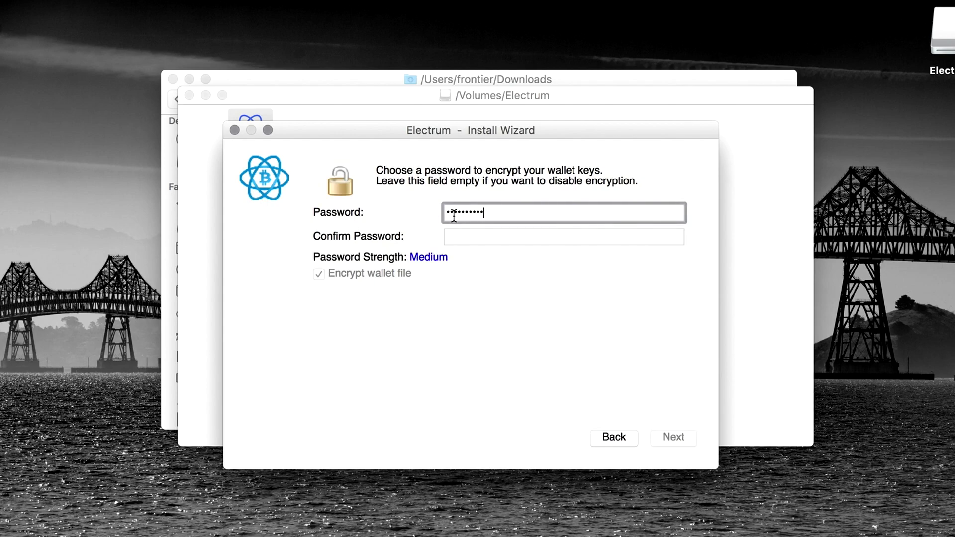
pyautogui.press('Tab')
pyautogui.write('••••••••••')
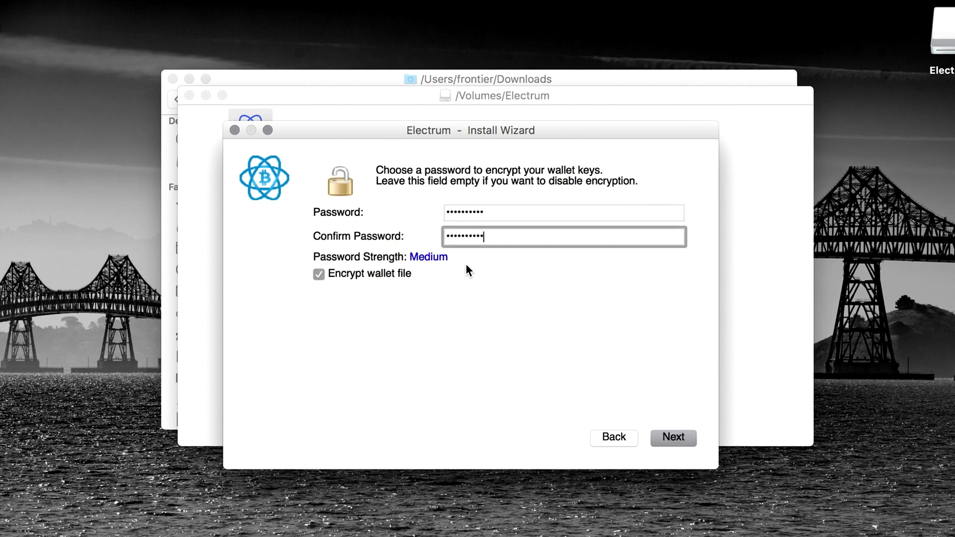
pyautogui.click(652, 439)
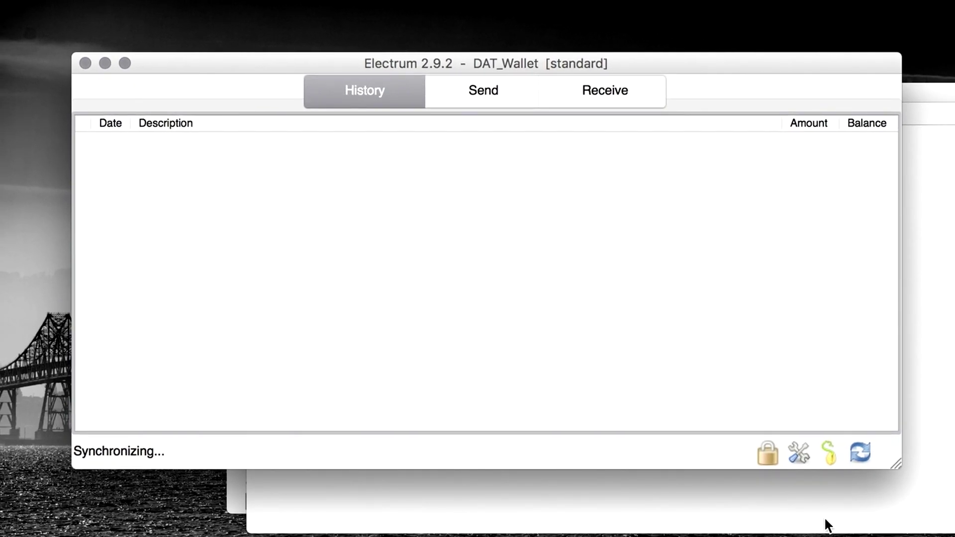
# Step: View the Send form, then the Receive tab with the wallet's address and QR code
pyautogui.click(483, 91)
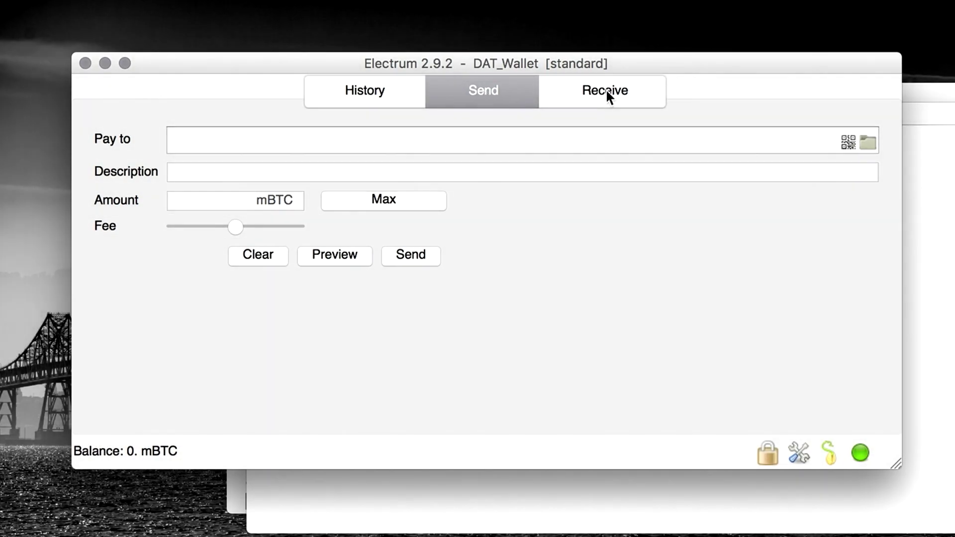
pyautogui.click(607, 96)
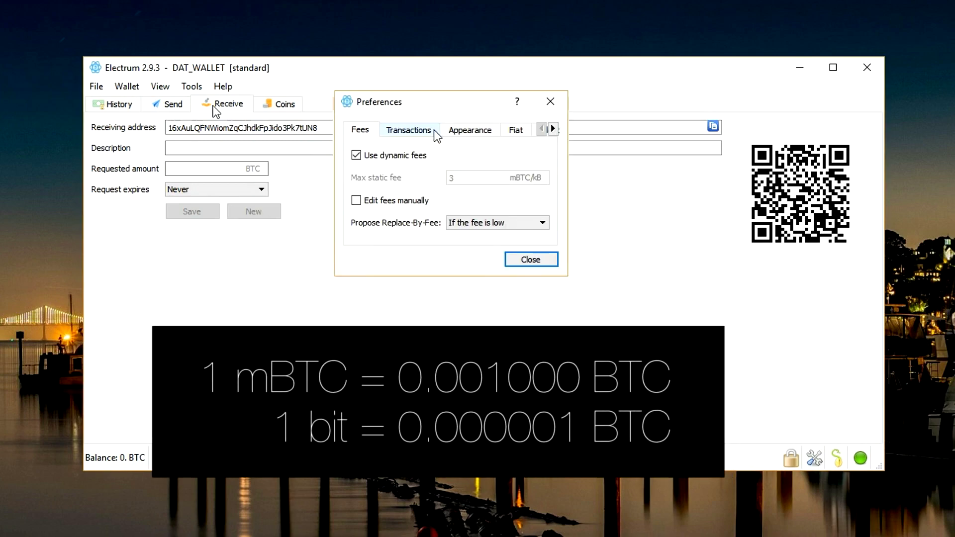
# Step: Set the base unit to BTC under Appearance preferences and close the dialog
pyautogui.click(469, 130)
pyautogui.click(470, 189)
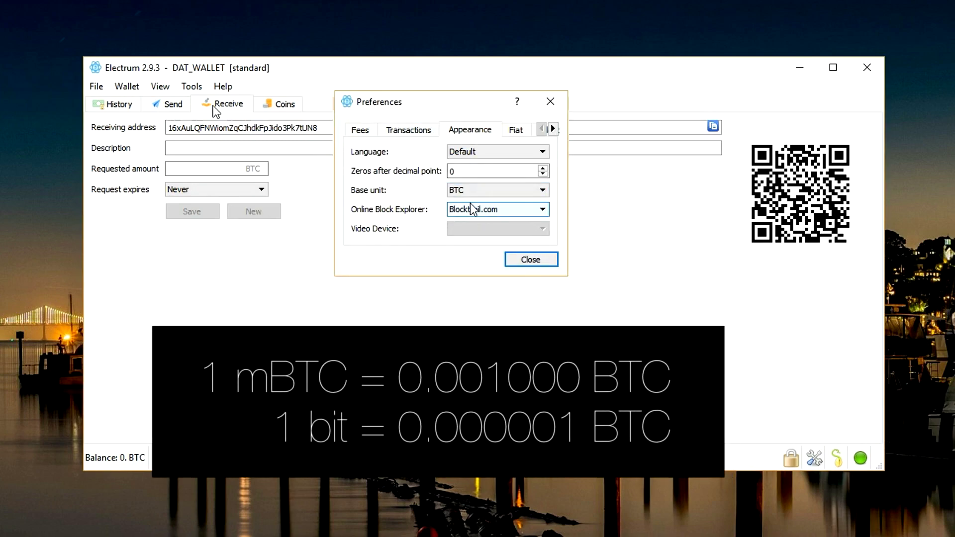
pyautogui.click(529, 259)
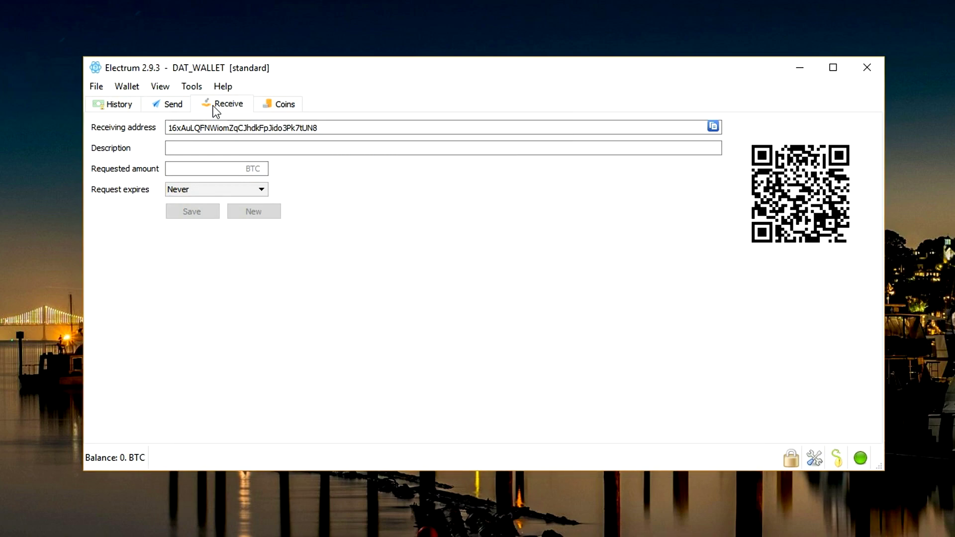